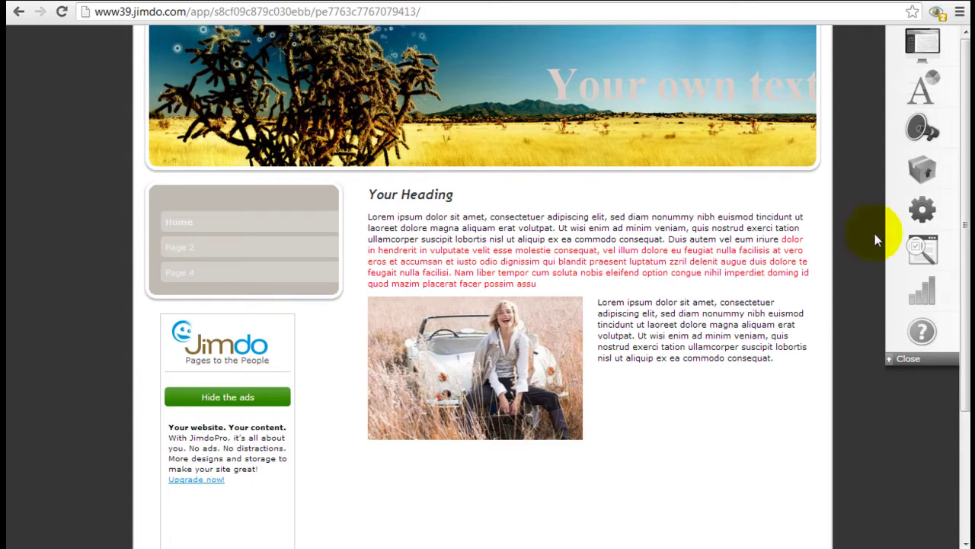
Preview the site with a custom green colour, 1AE91A, and return to the style settings without accepting it
click(939, 92)
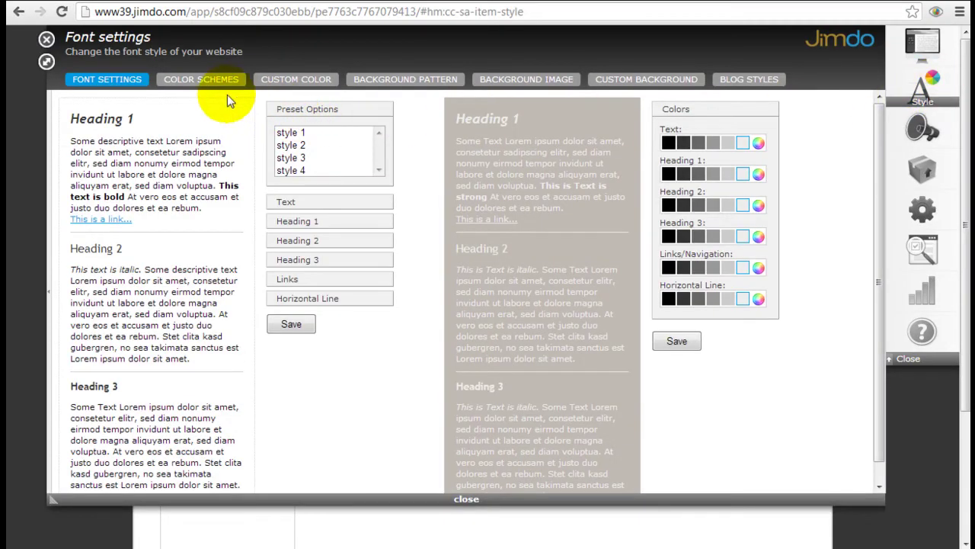
click(204, 88)
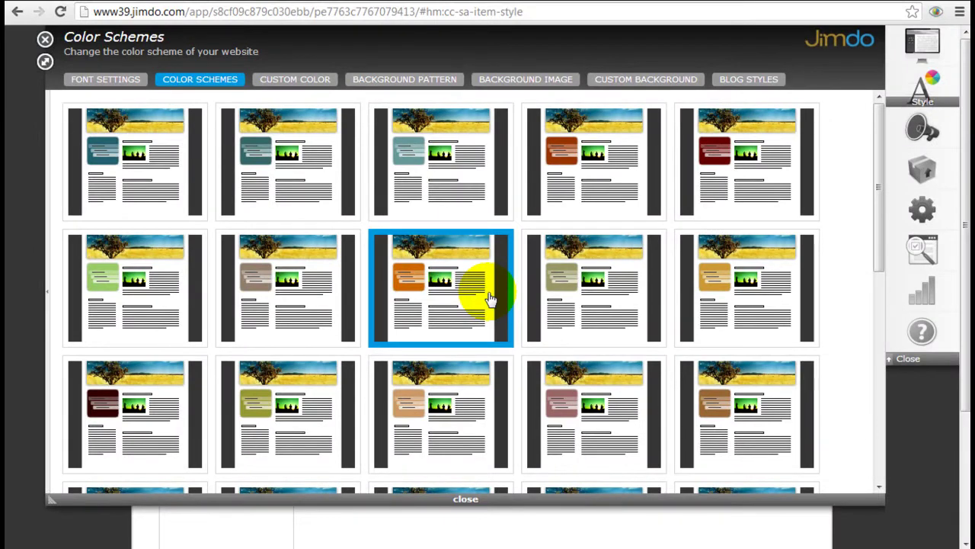
click(301, 81)
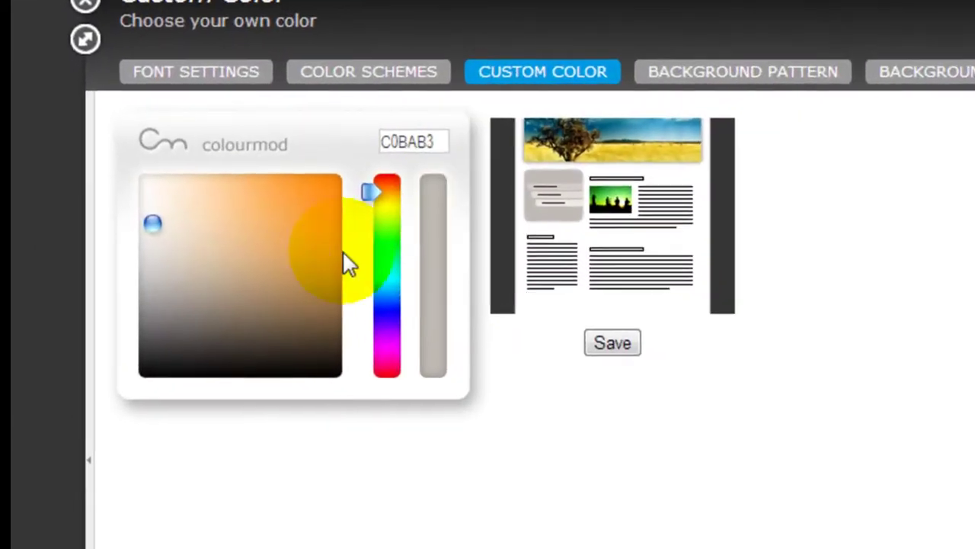
drag(85, 164, 121, 170)
mouse_move(229, 238)
mouse_down()
mouse_move(327, 205)
mouse_move(372, 203)
mouse_move(387, 340)
mouse_move(401, 261)
mouse_up()
drag(326, 205, 327, 192)
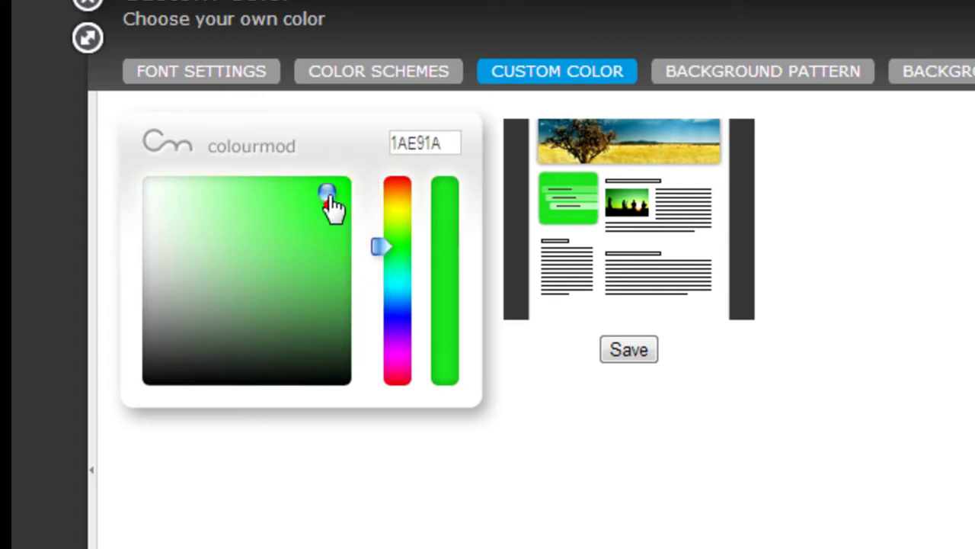
click(630, 352)
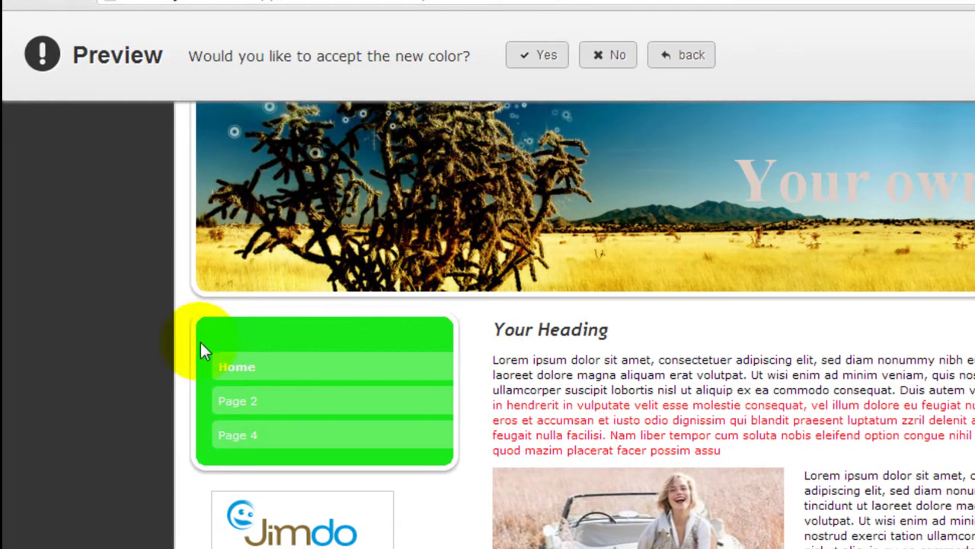
mouse_move(413, 414)
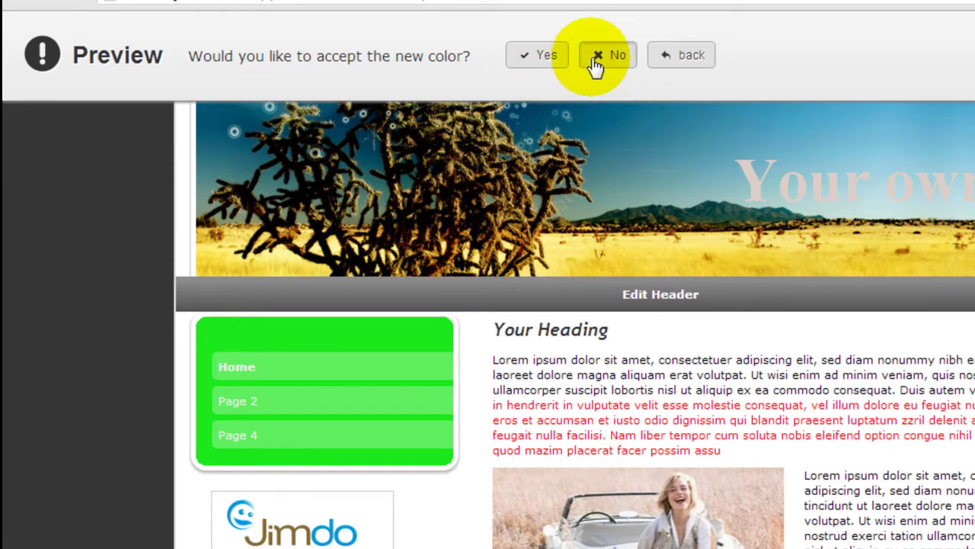
click(669, 55)
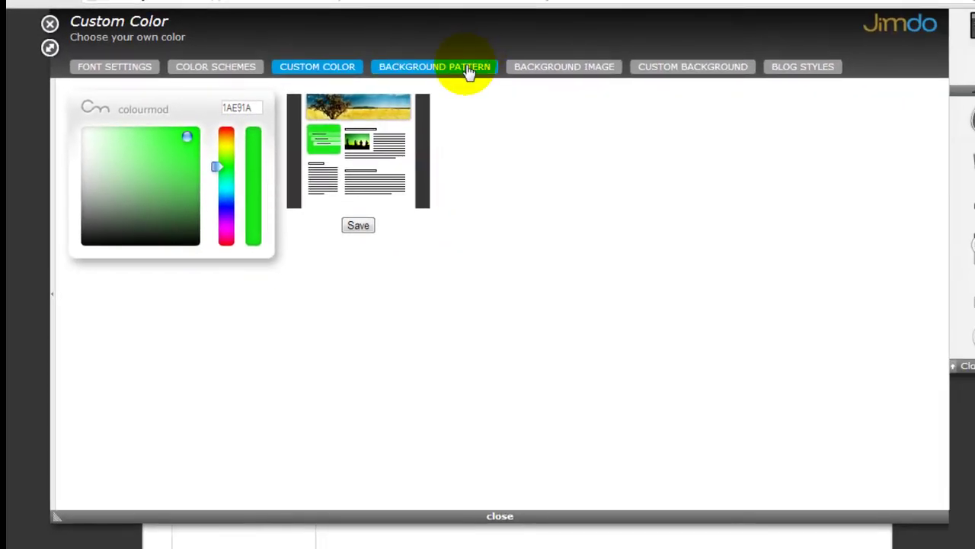
Examine the background patterns and the ready-made background images offered in the style settings
click(469, 70)
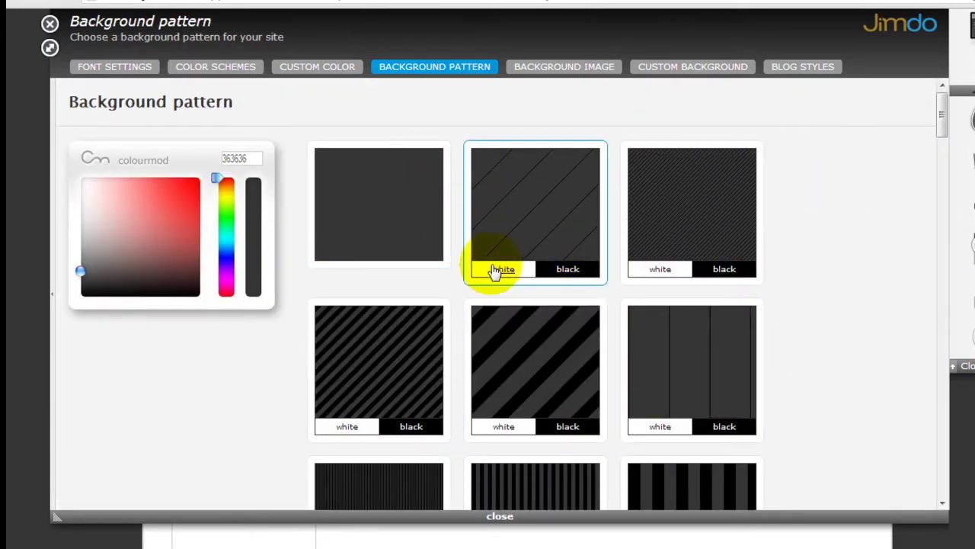
click(50, 24)
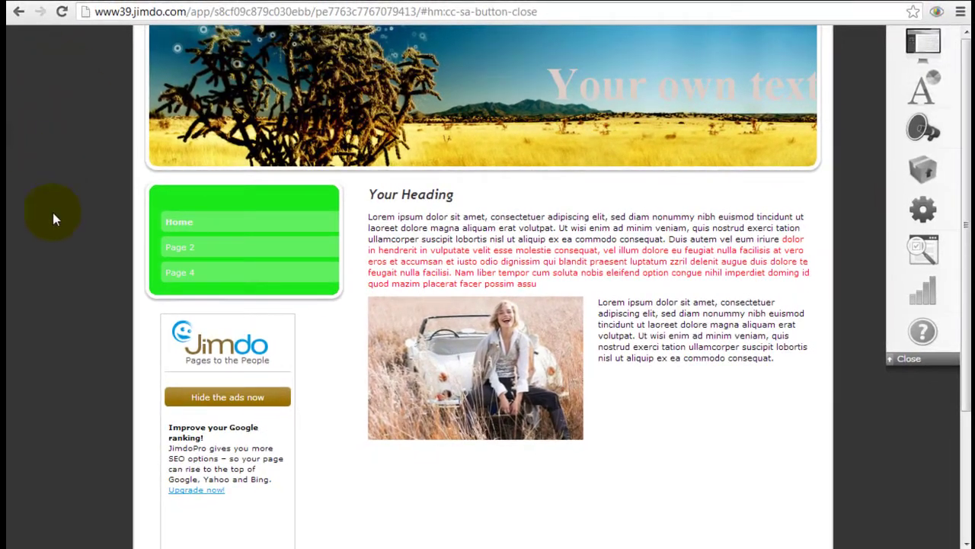
scroll(881, 450, down, 2)
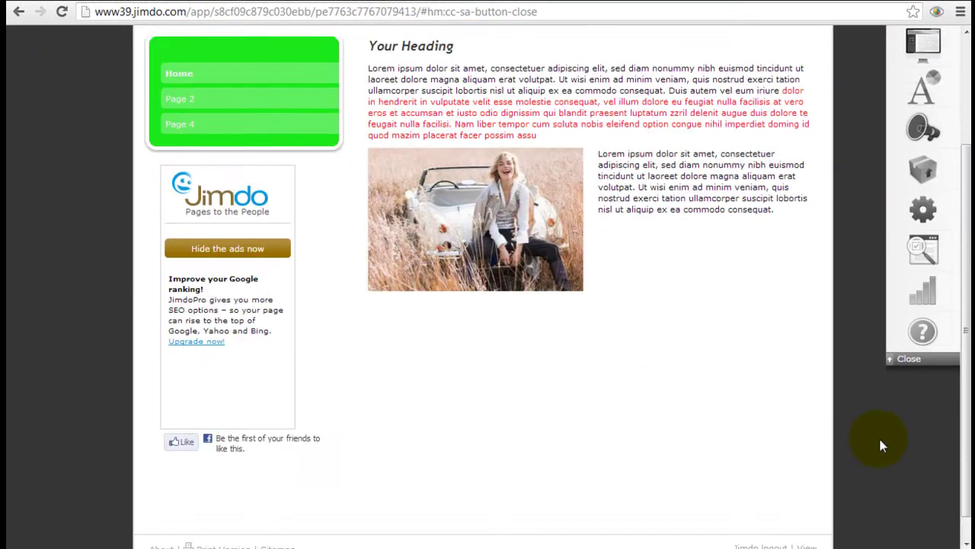
scroll(882, 446, up, 3)
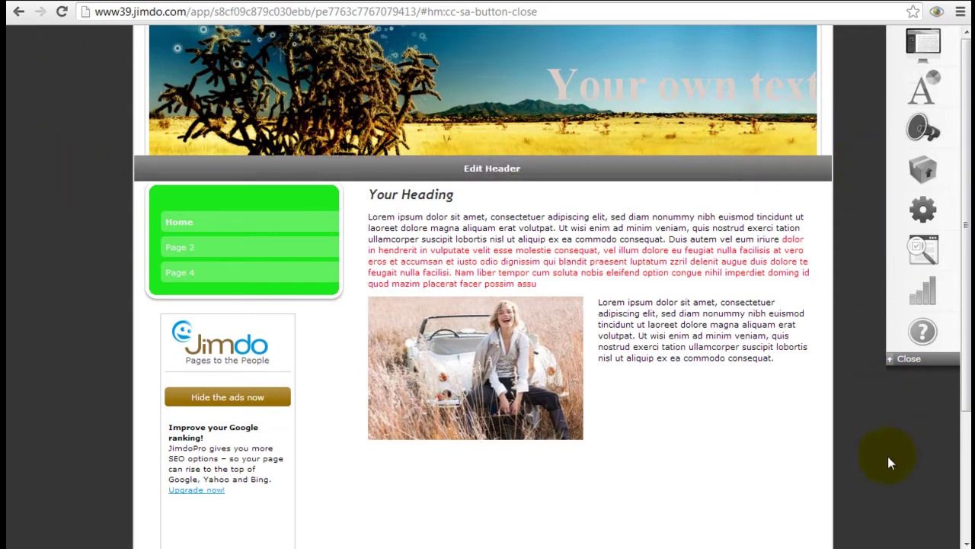
click(922, 90)
click(429, 87)
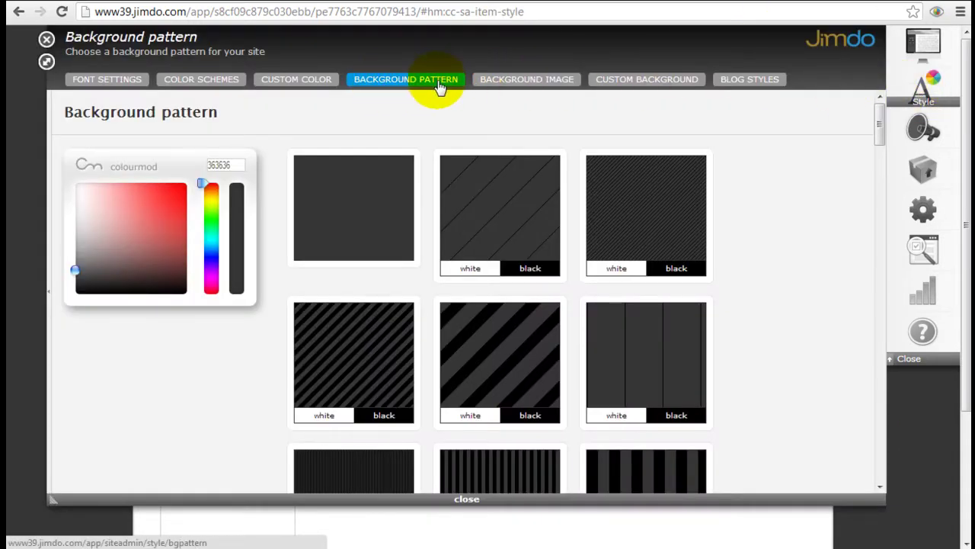
click(516, 85)
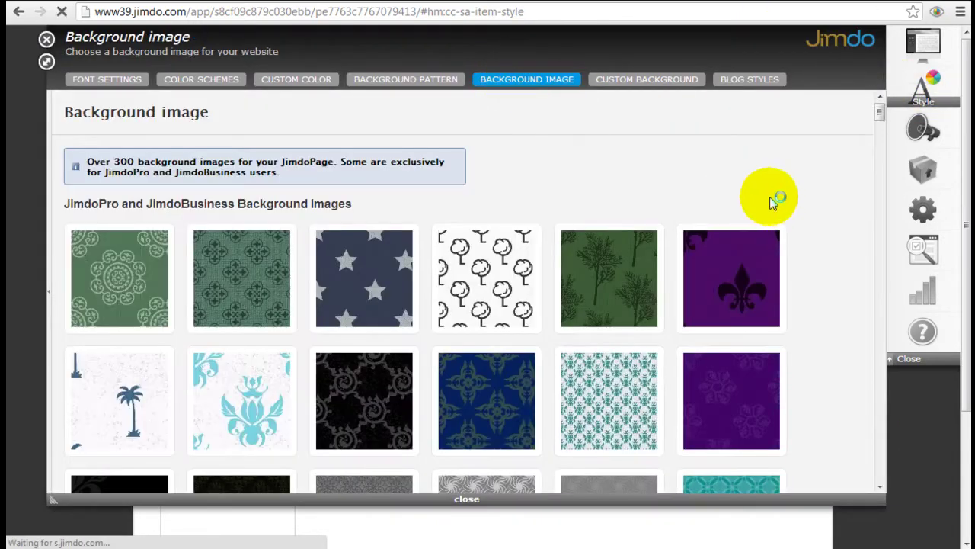
scroll(808, 214, down, 10)
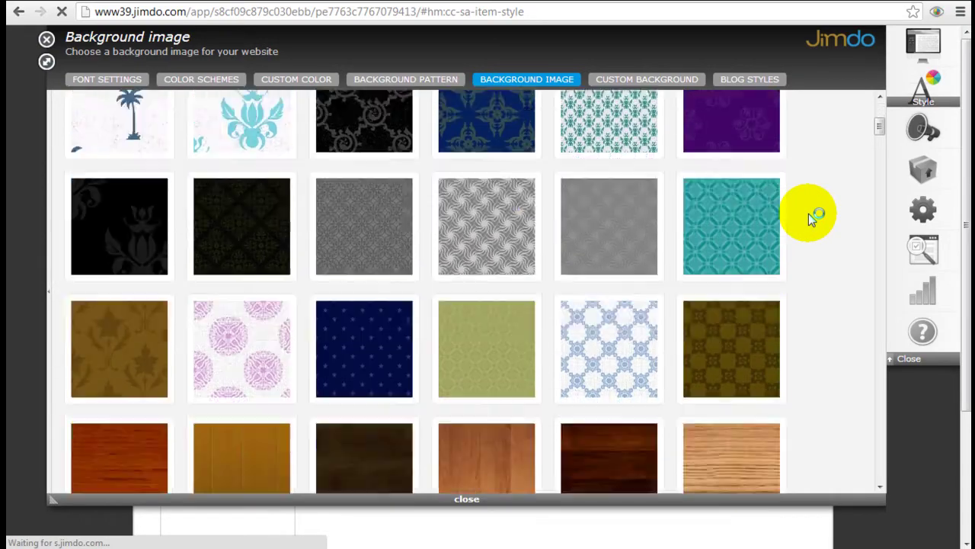
scroll(809, 215, up, 10)
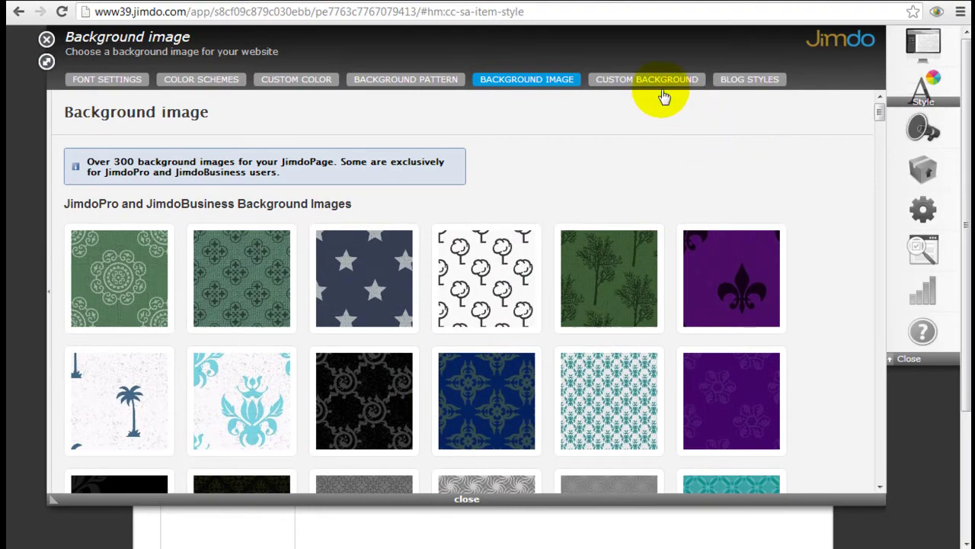
Upload the image background-pattern-design-31 from the computer as the site's custom background
click(656, 89)
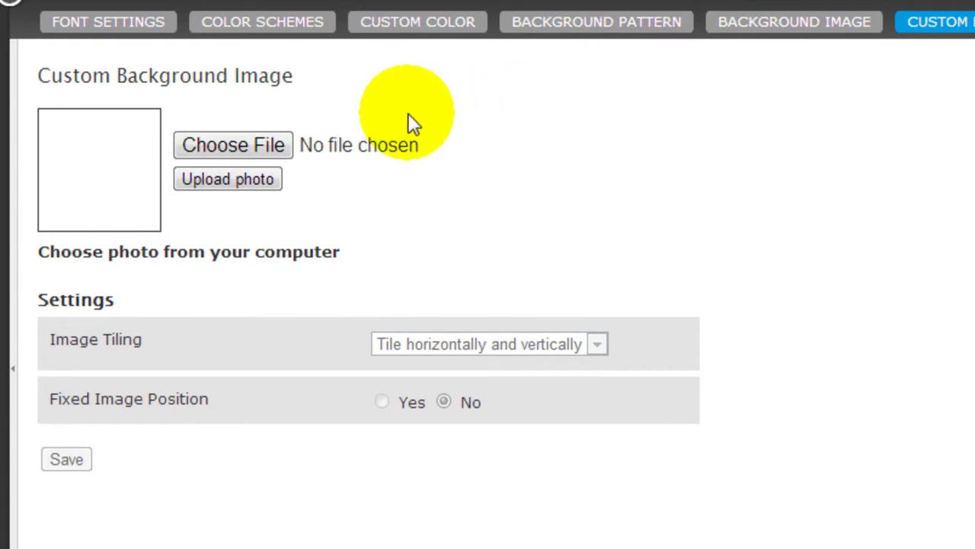
click(230, 148)
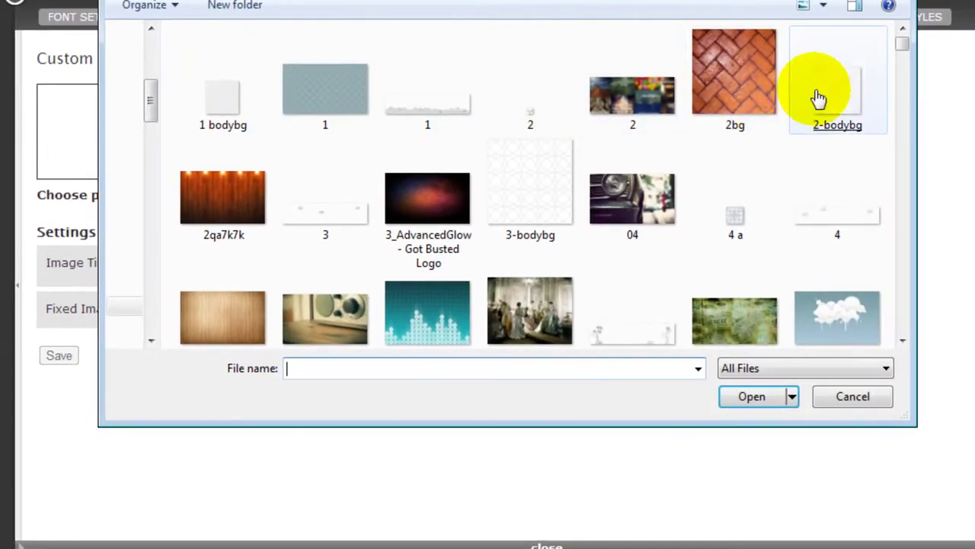
drag(901, 48, 895, 99)
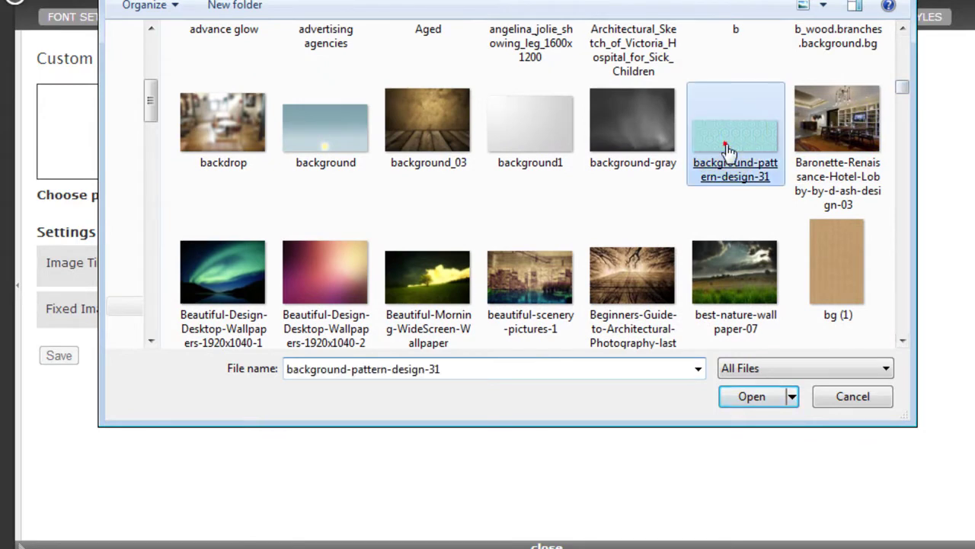
double_click(728, 151)
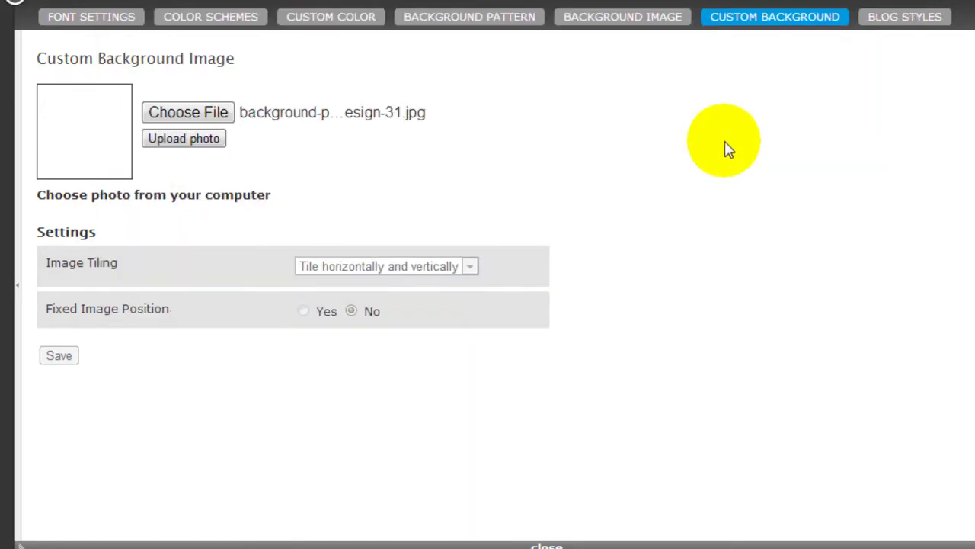
click(199, 140)
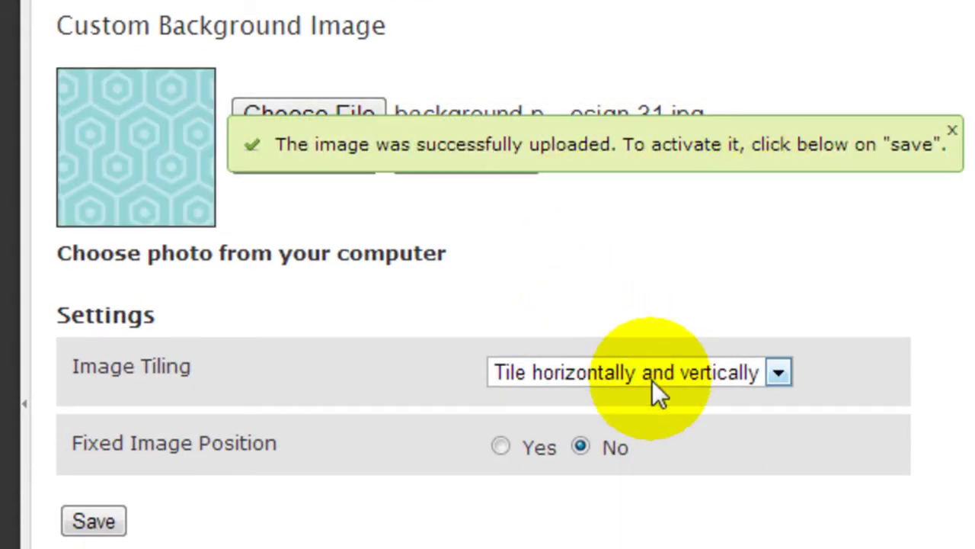
Tile the uploaded background horizontally and vertically, save it and apply it to the site
click(562, 372)
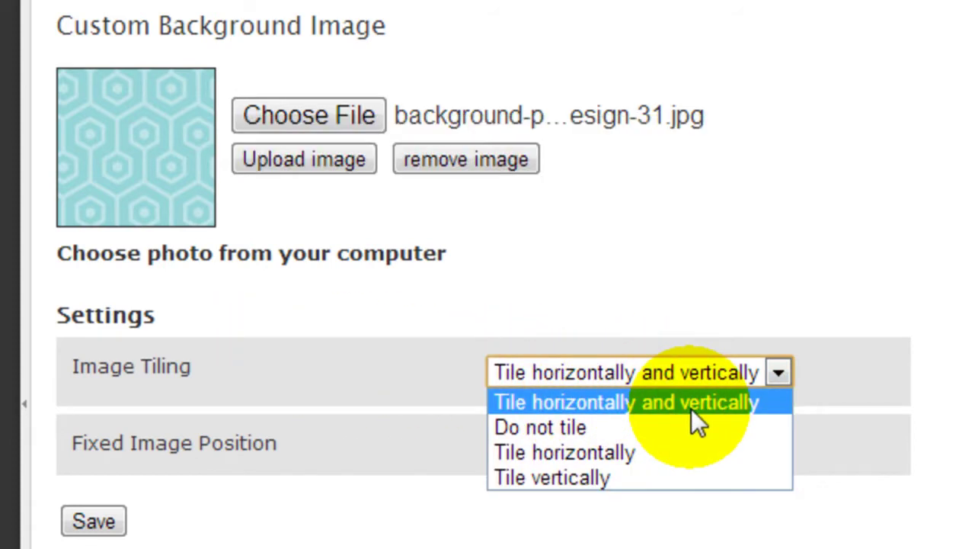
click(756, 403)
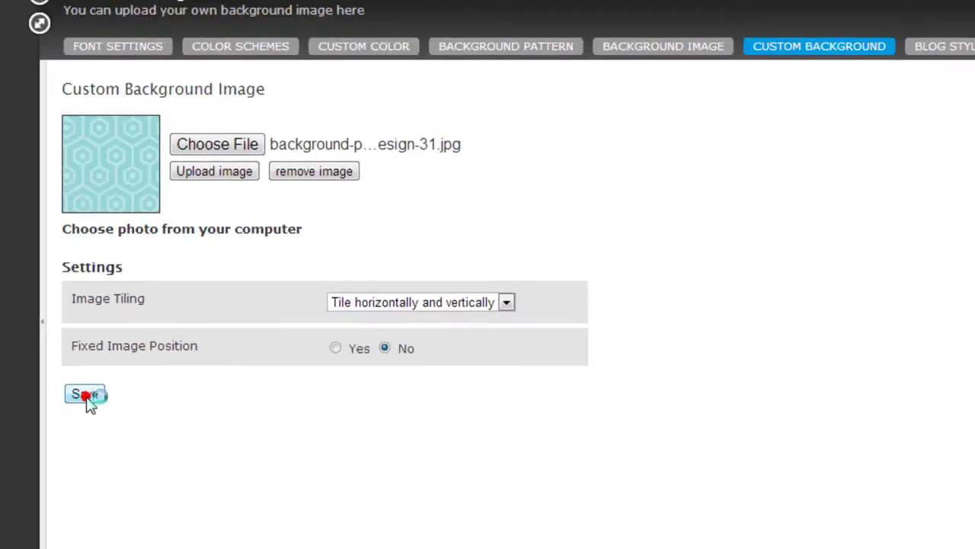
click(93, 516)
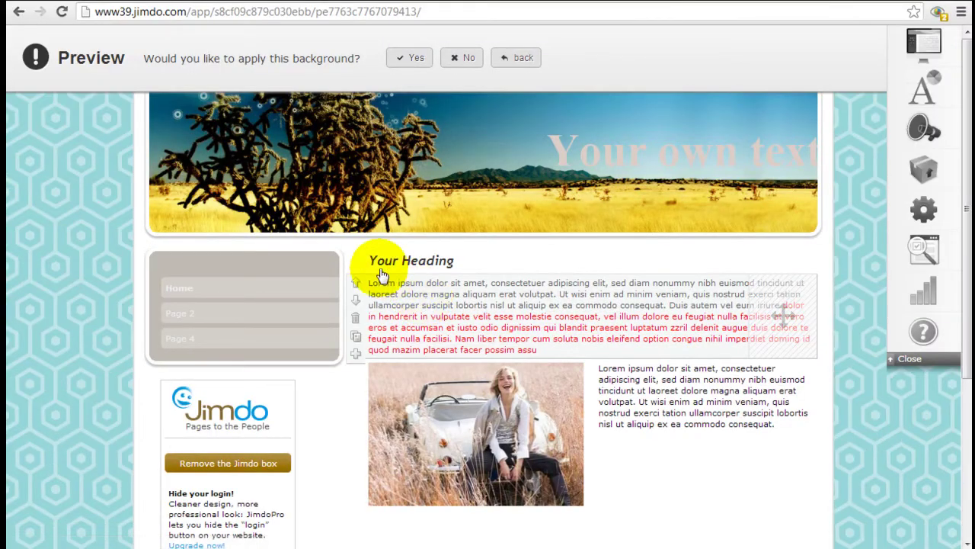
click(411, 57)
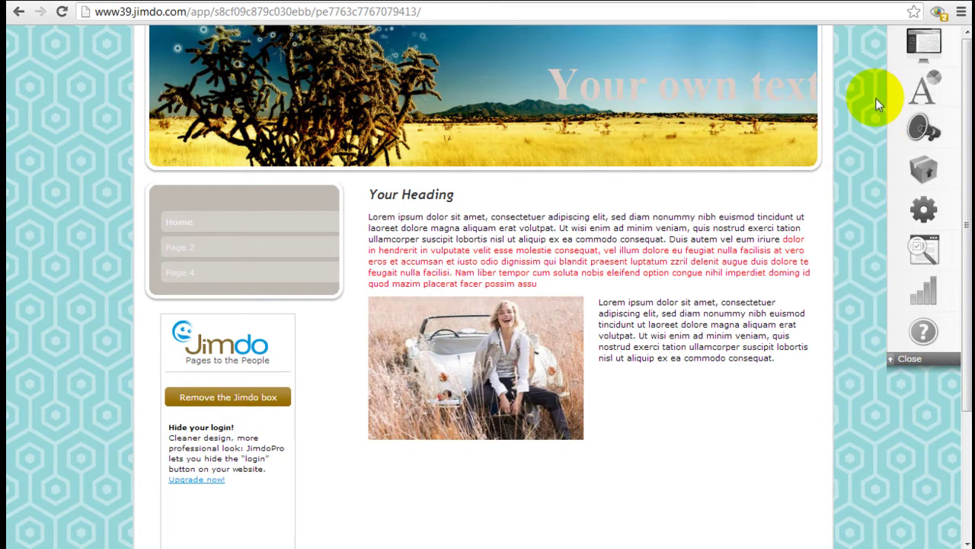
Replace the custom background image by uploading bg23 from the Formated Fixed background Images folder
click(924, 86)
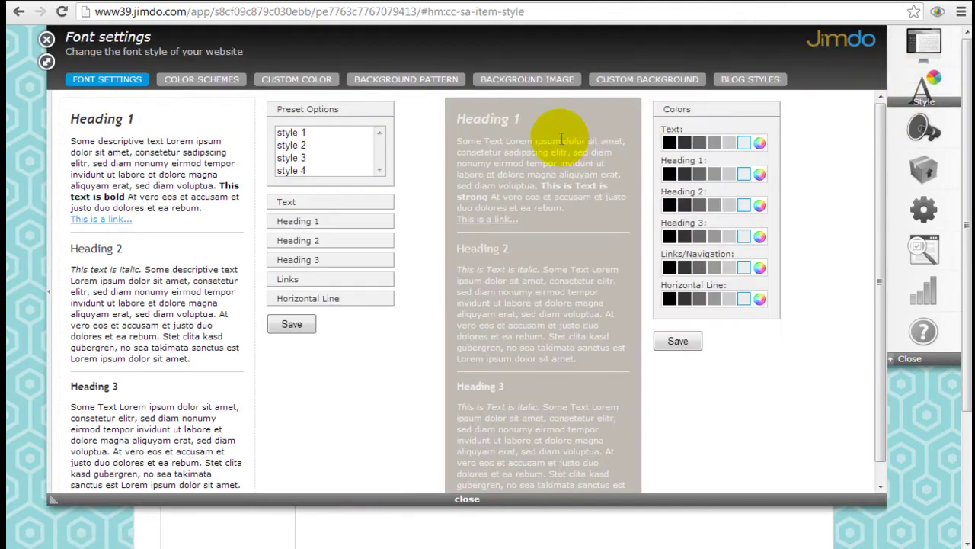
click(663, 81)
click(174, 158)
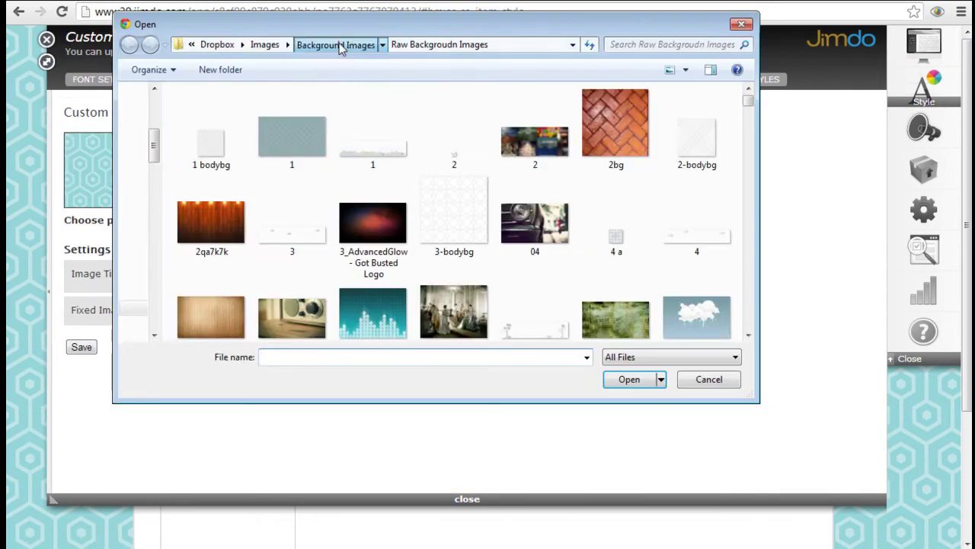
click(335, 45)
double_click(262, 109)
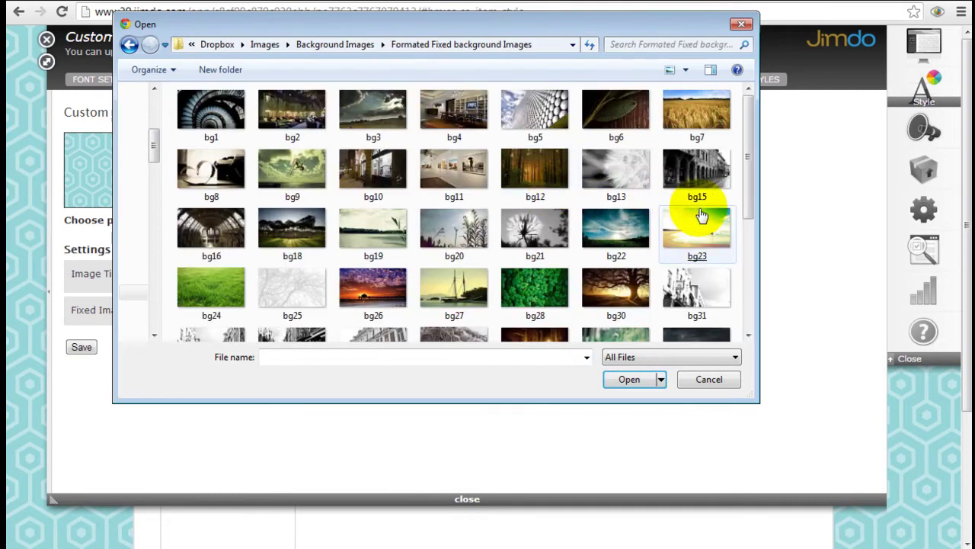
mouse_move(755, 176)
mouse_down()
mouse_move(754, 220)
mouse_move(752, 178)
mouse_up()
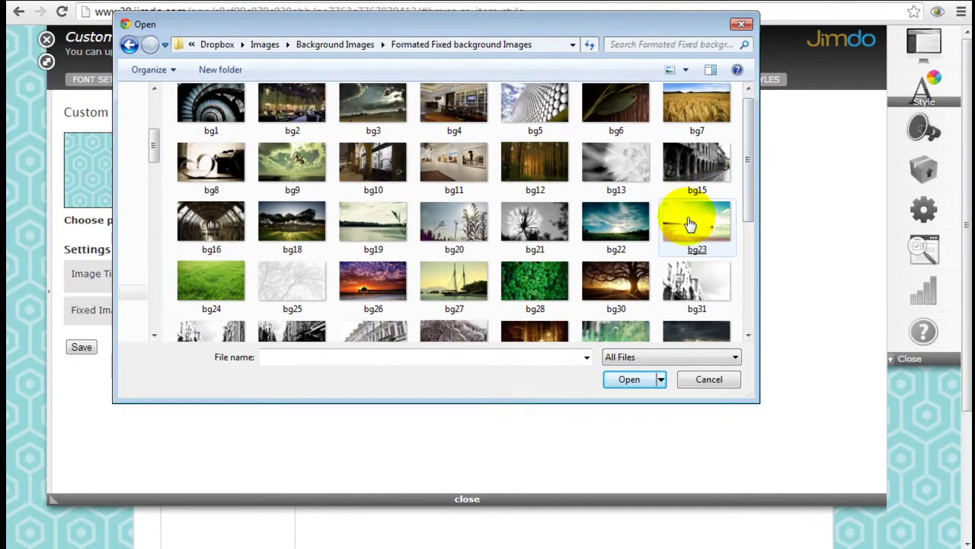
double_click(689, 223)
click(180, 175)
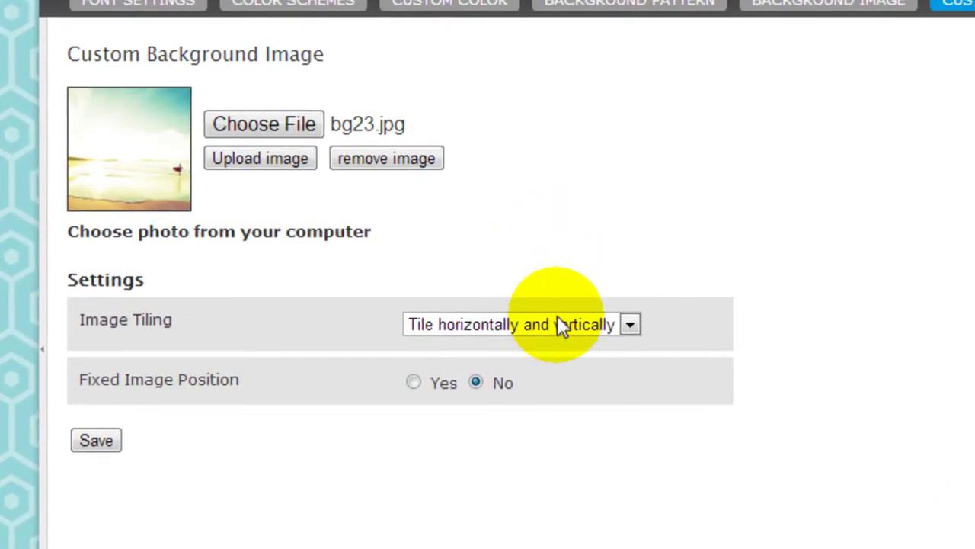
Set the background image to Do not tile with a fixed position, save it and apply it to the site
click(557, 323)
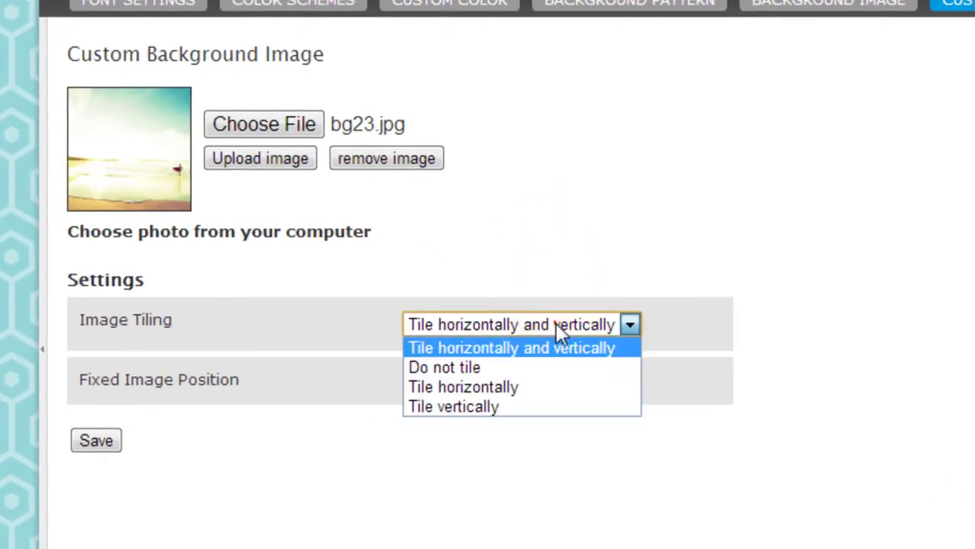
click(531, 369)
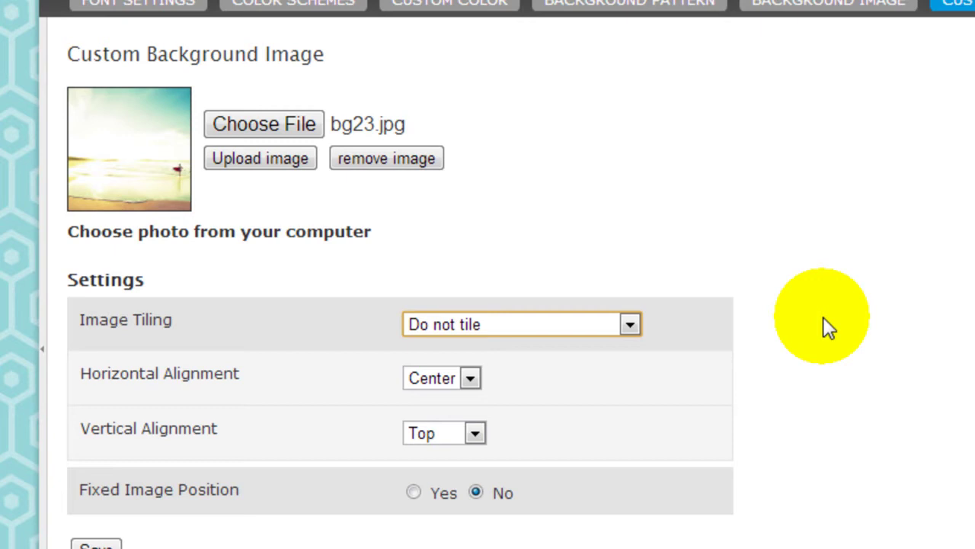
click(414, 493)
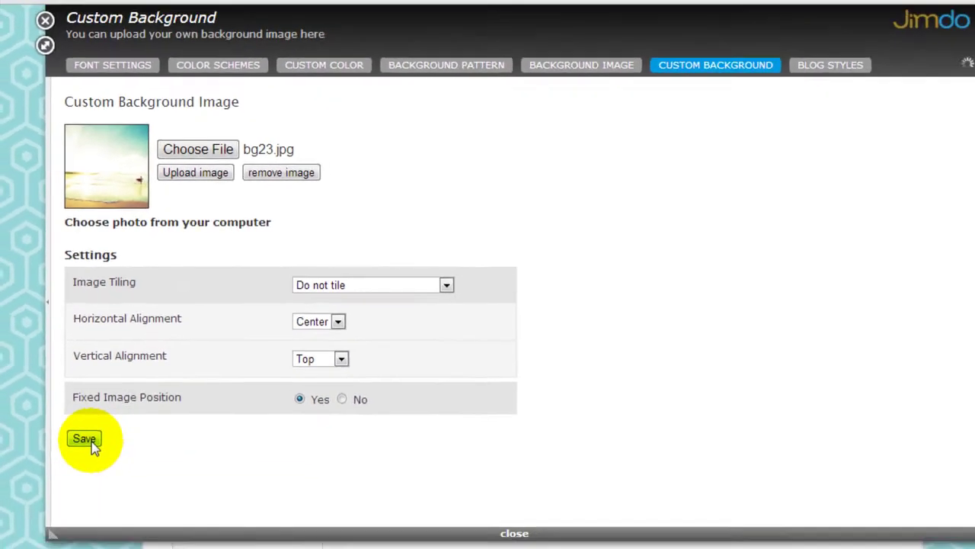
click(96, 545)
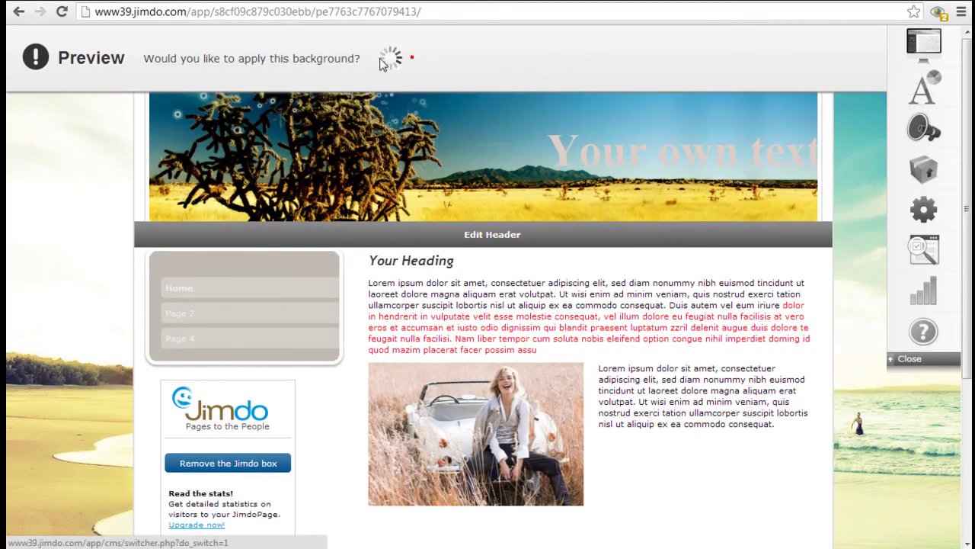
Examine how the fixed beach background behaves on the site as the page content moves up and down
scroll(81, 183, down, 3)
scroll(81, 183, up, 3)
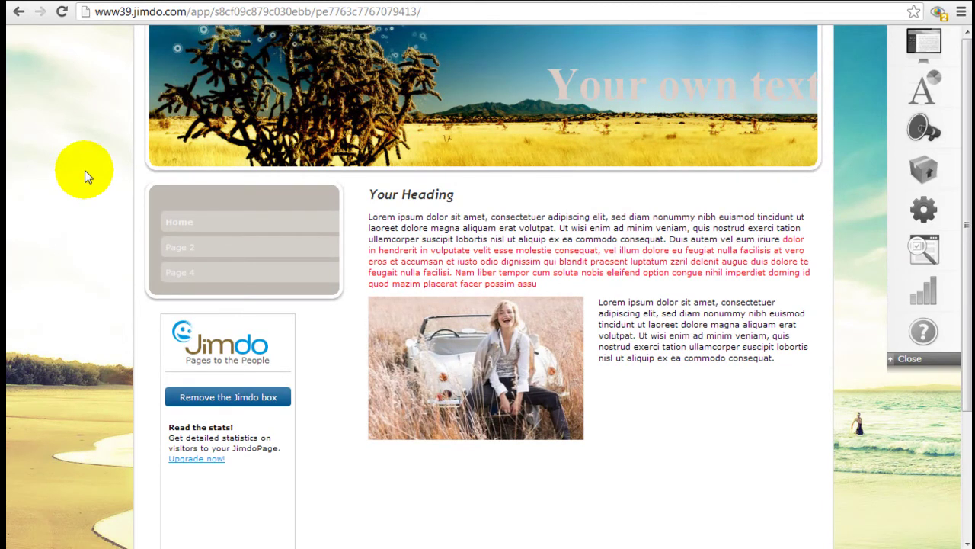
scroll(86, 199, down, 2)
scroll(85, 237, up, 2)
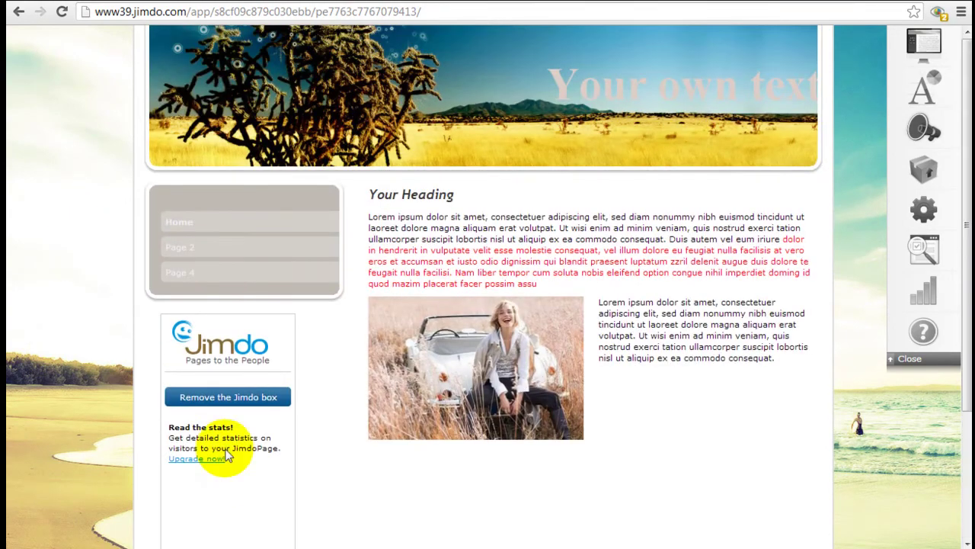
scroll(887, 385, down, 3)
scroll(886, 381, up, 3)
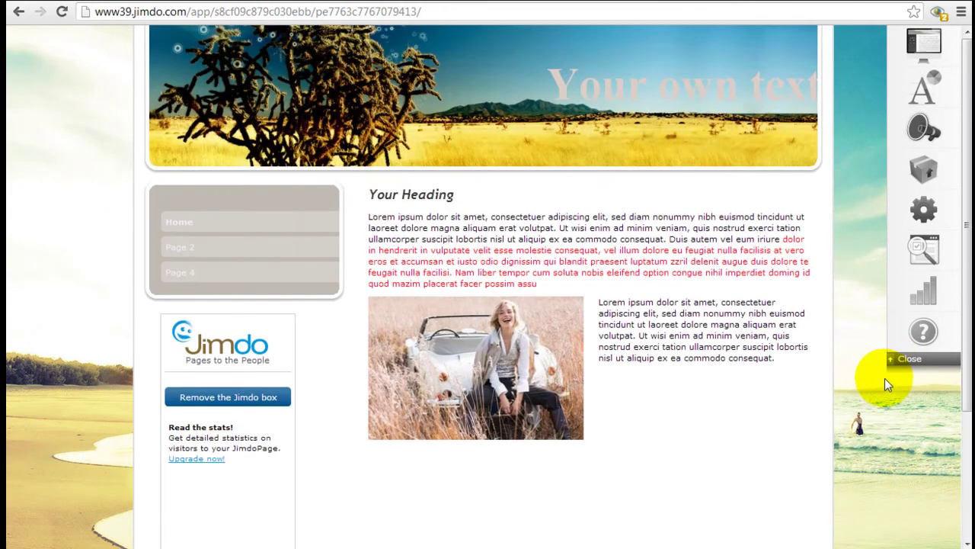